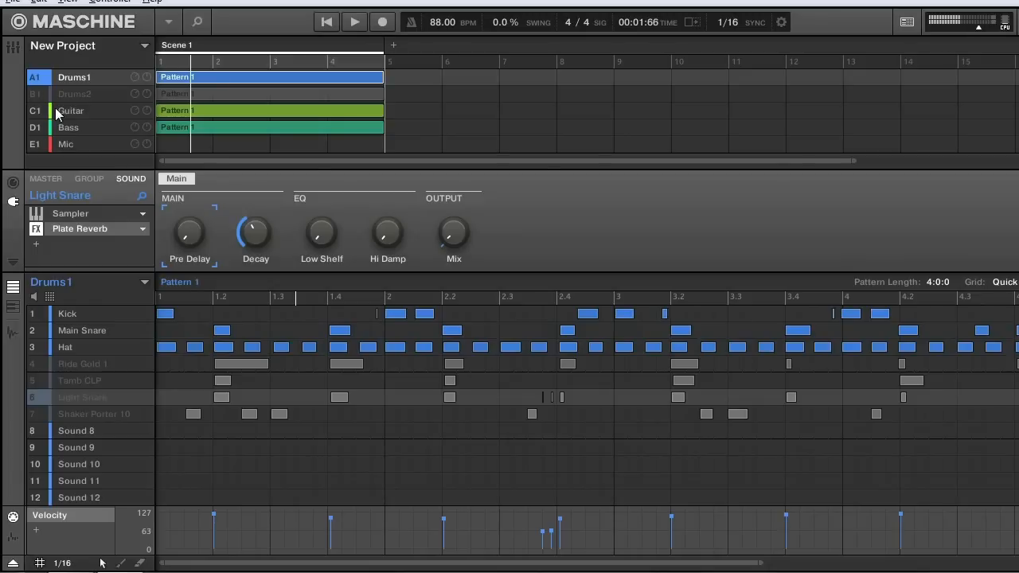
Play the pattern with all active groups, and mute the Guitar and Bass groups.
key(space)
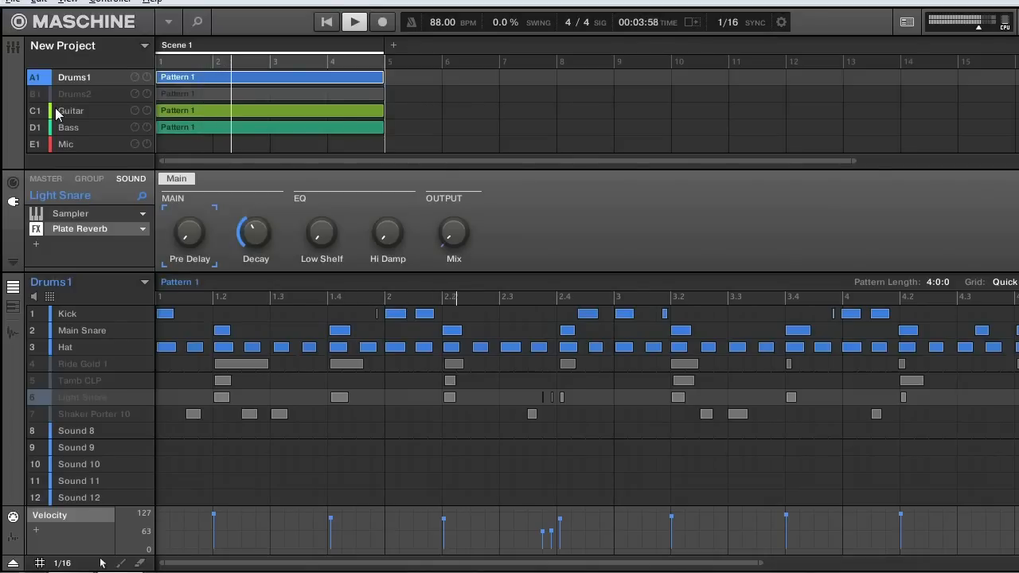
key(space)
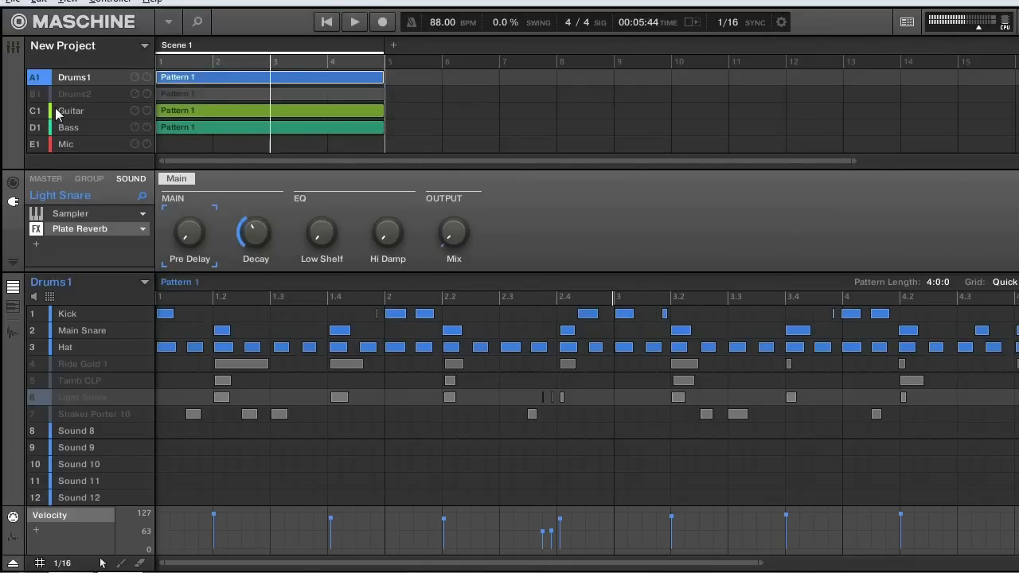
click(37, 111)
click(37, 127)
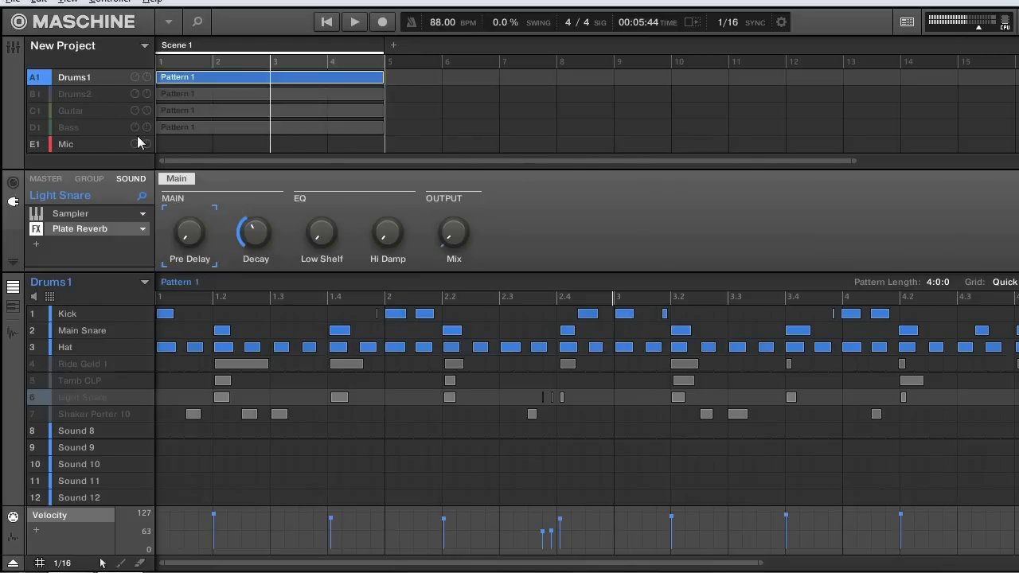
Unmute the Light Snare, Shaker Porter 10 and Tamb CLP sounds in Drums1 one at a time, auditioning the beat in between.
key(space)
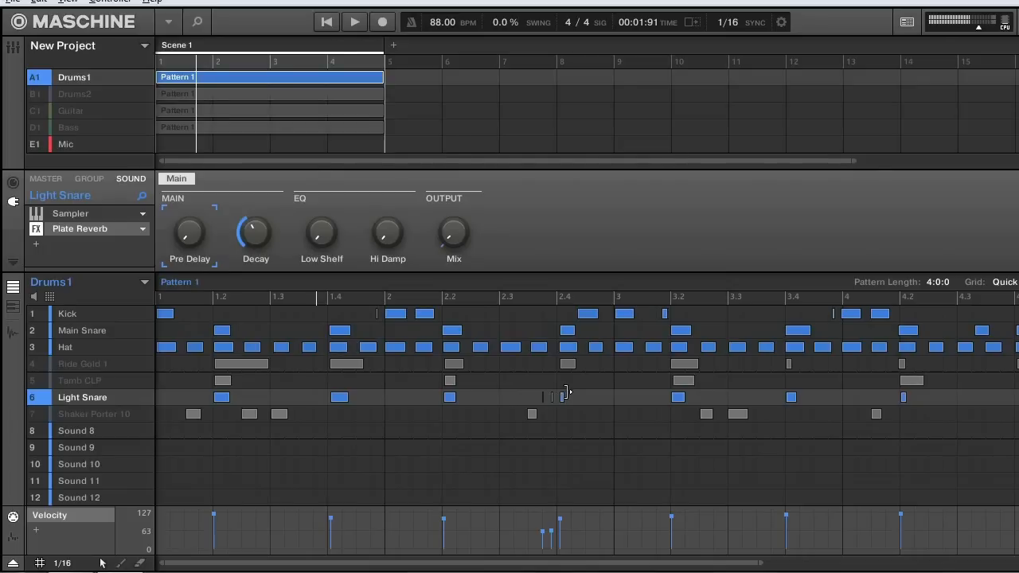
key(space)
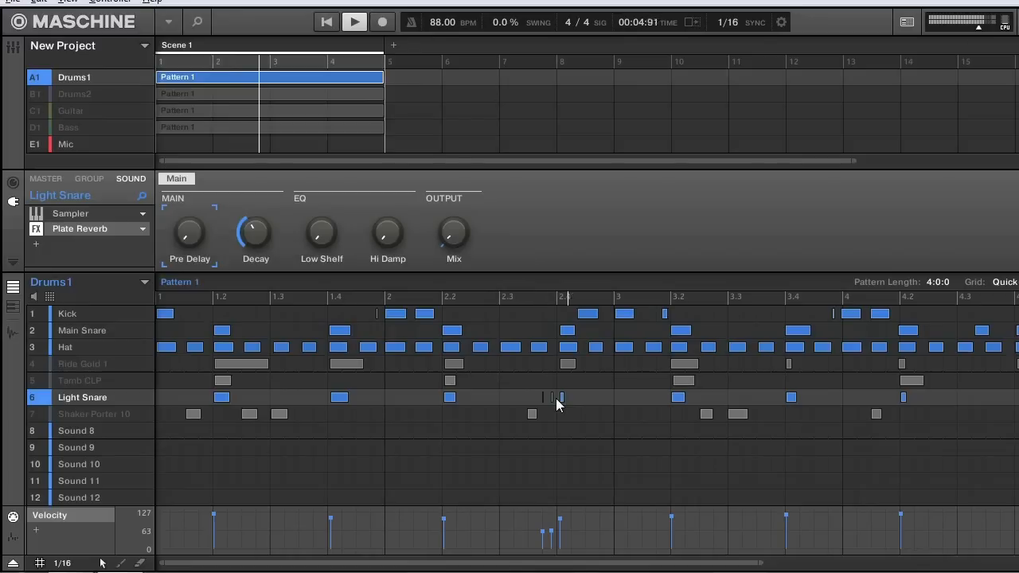
key(space)
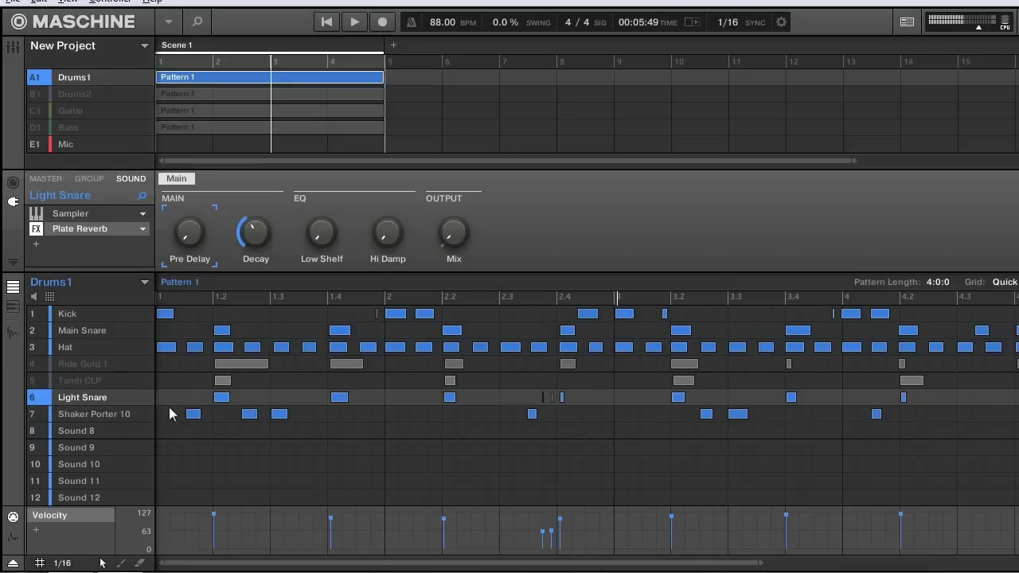
mouse_move(152, 412)
key(space)
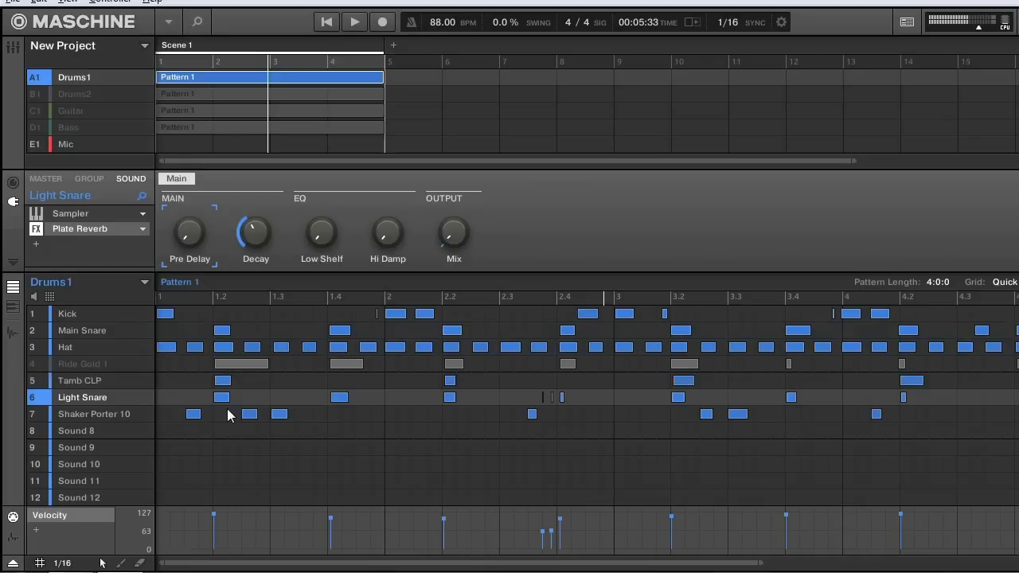
Show the Tamb CLP sound's Beat Delay settings, and unmute Ride Gold 1 while auditioning the full drum pattern.
click(102, 379)
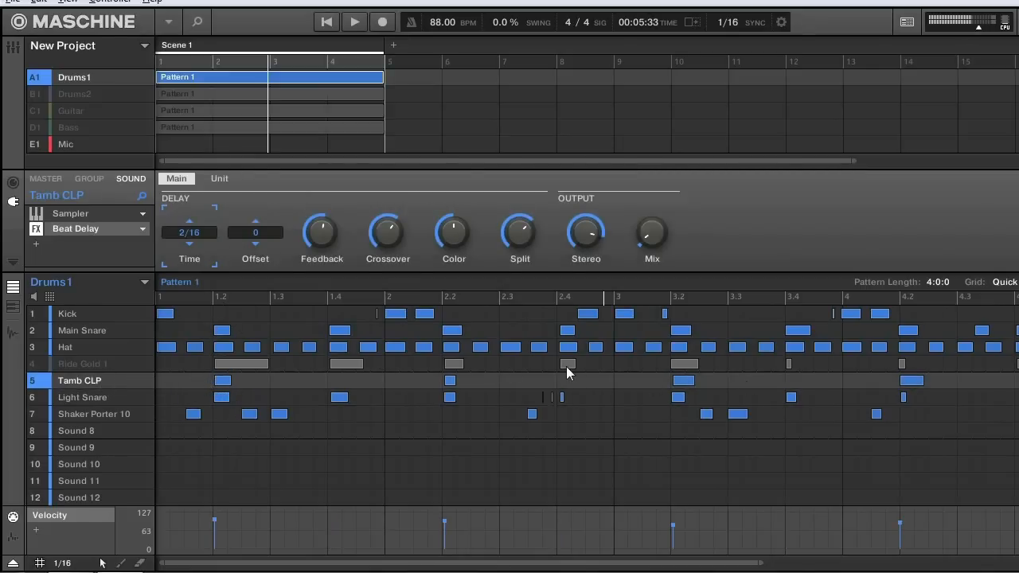
key(space)
click(41, 366)
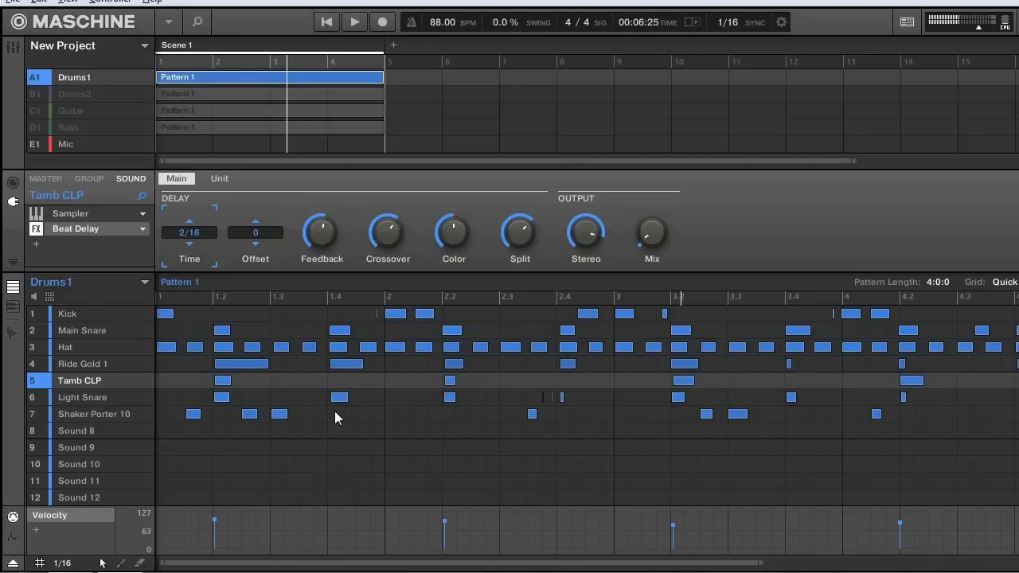
key(space)
key(space)
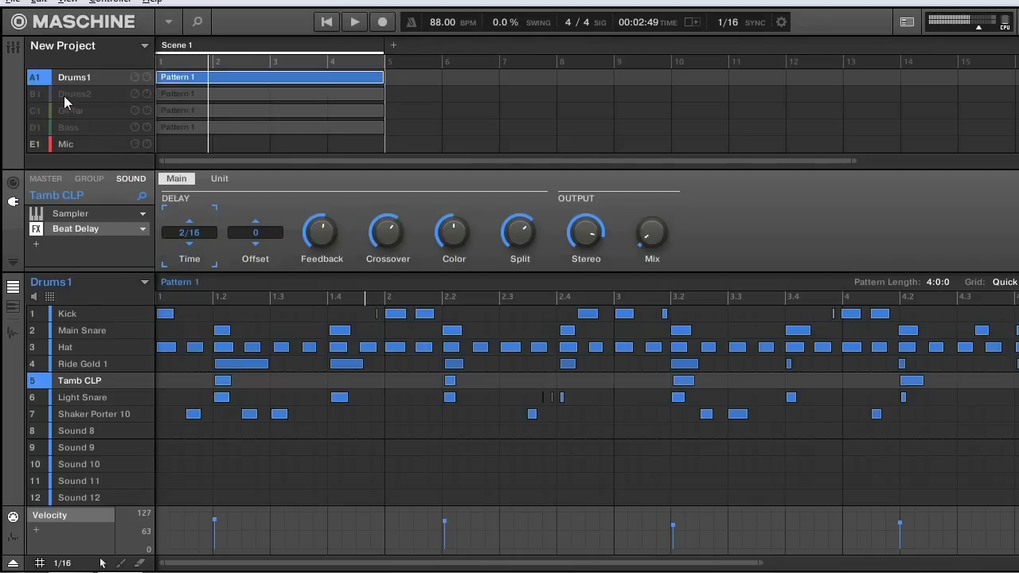
Unmute the Guitar and Bass groups and play them together with the layered drums.
click(37, 113)
click(34, 127)
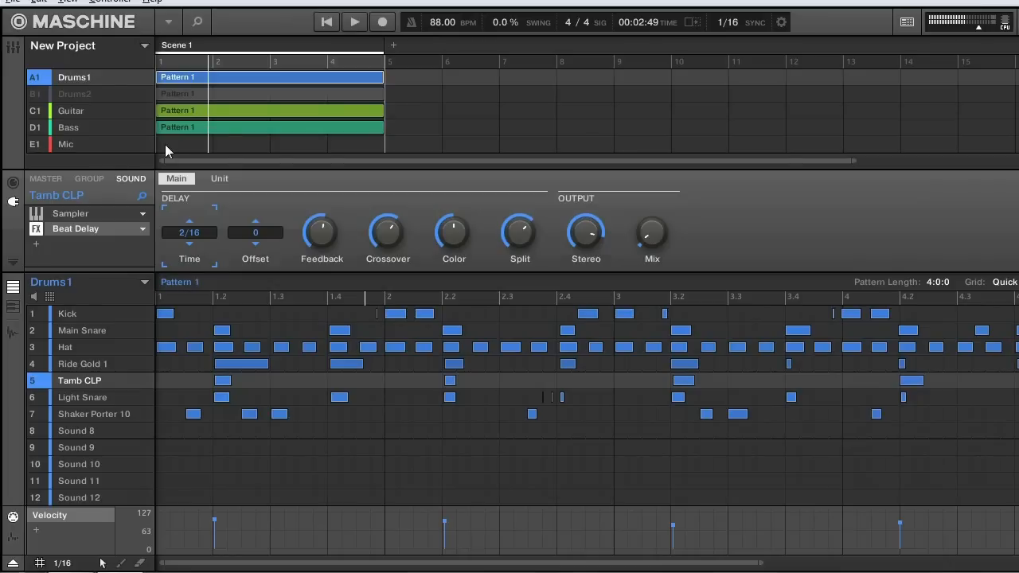
key(space)
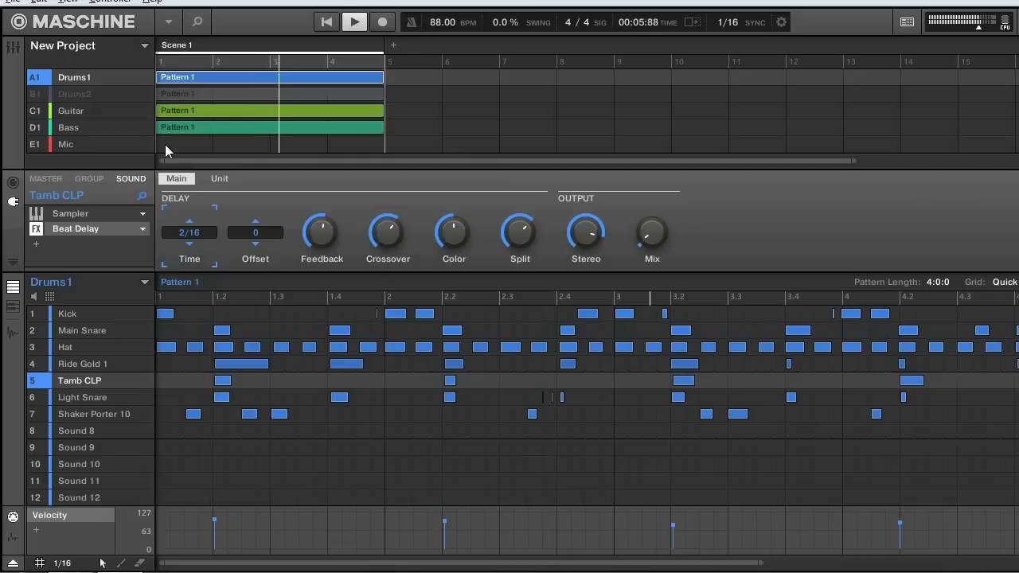
key(space)
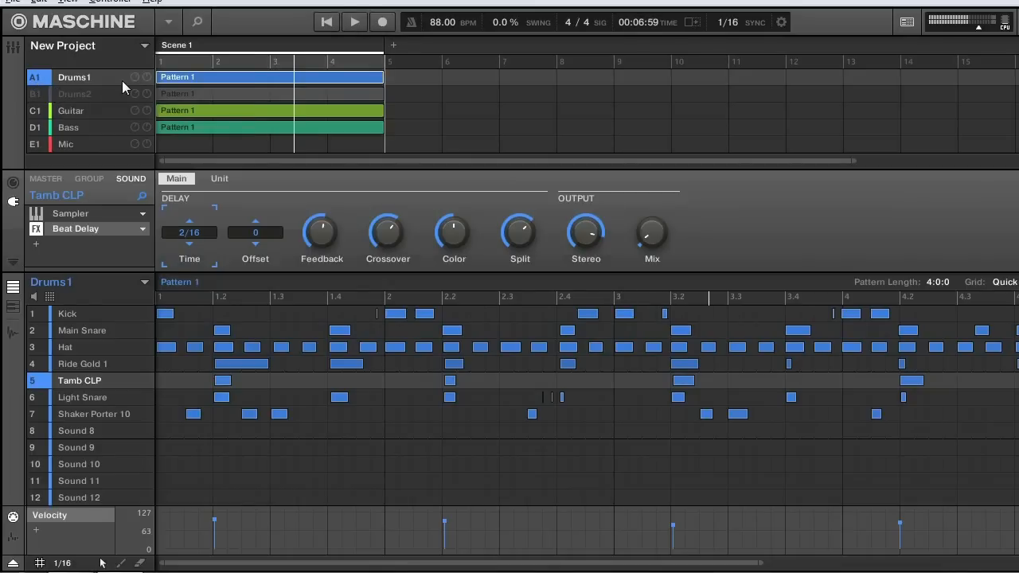
Add a Saturator effect to the Drums1 group.
click(79, 179)
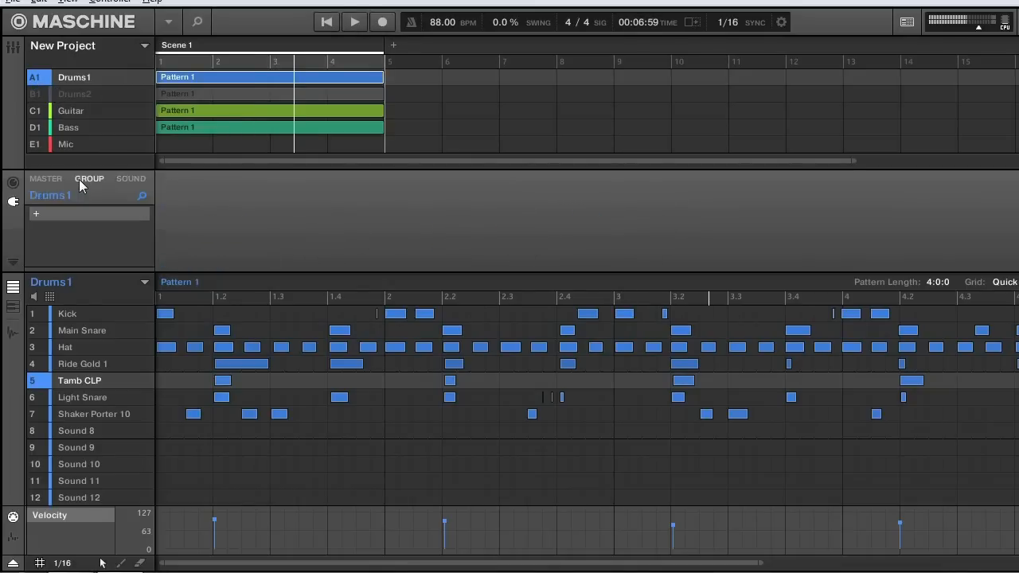
click(37, 214)
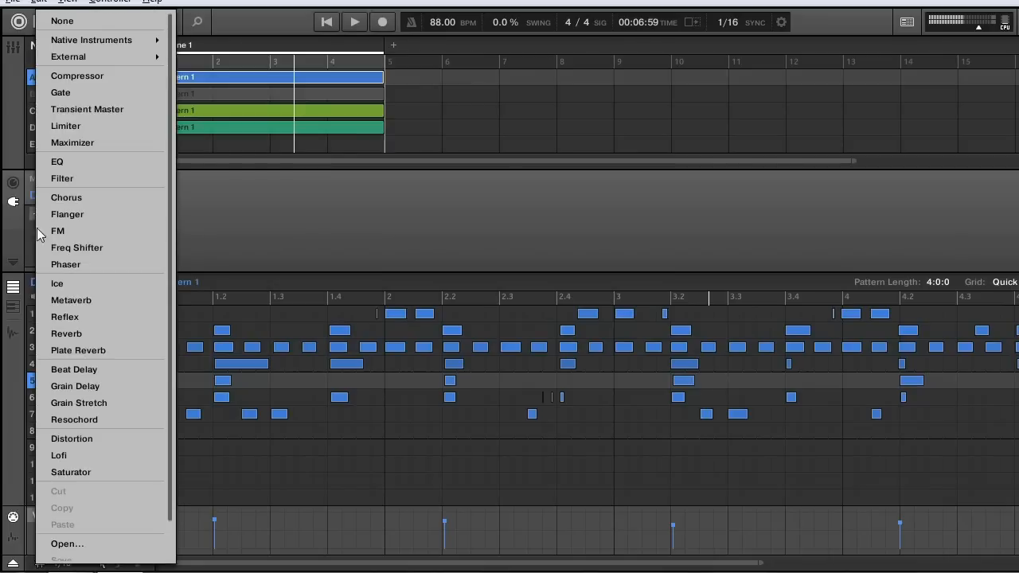
click(79, 475)
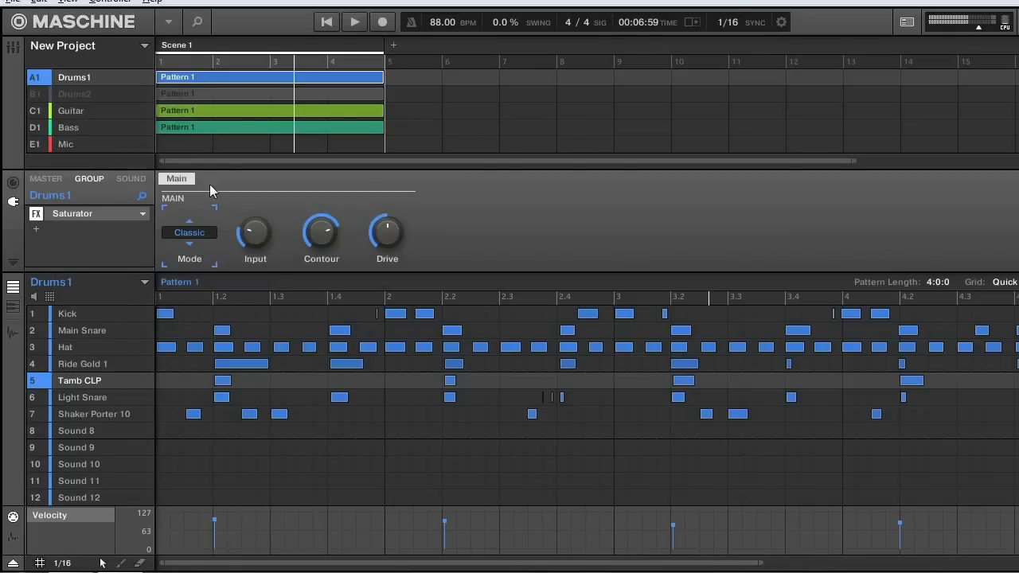
Mute the Guitar and Bass groups and start playing the saturated drums on their own.
click(38, 128)
click(32, 113)
key(space)
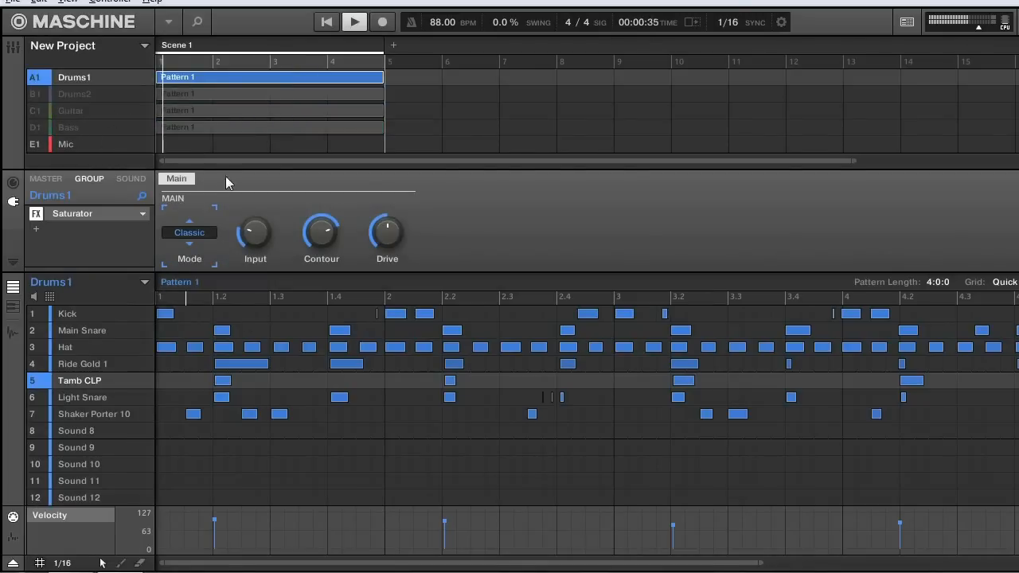
Lower the Saturator's Drive to about 44% and its Input to 22%.
mouse_move(387, 232)
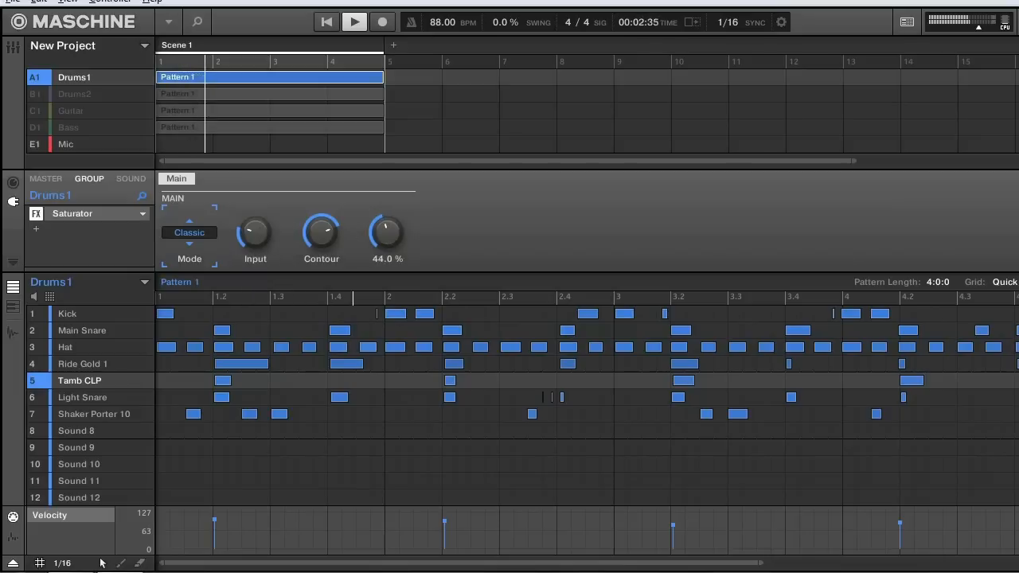
mouse_move(262, 231)
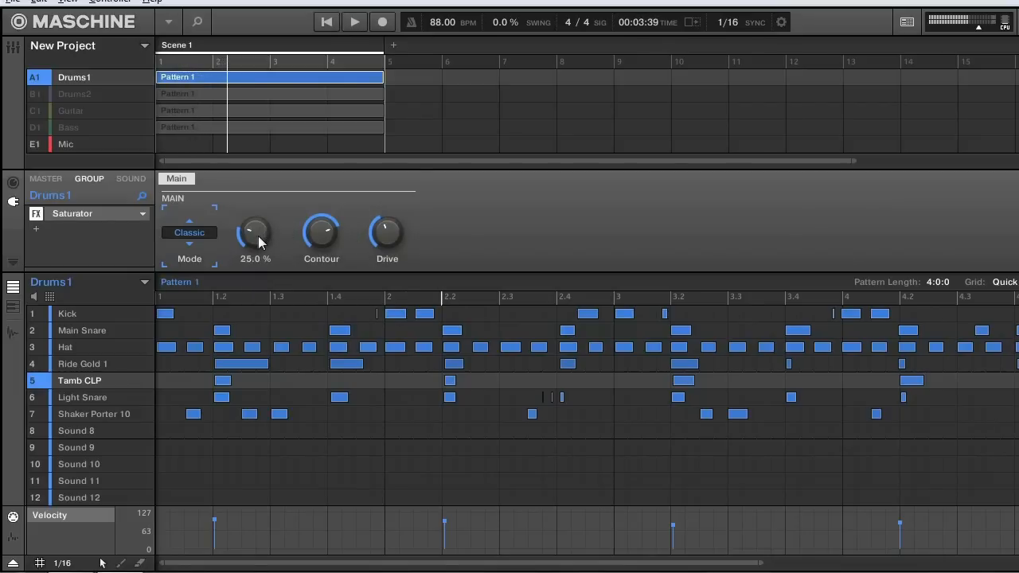
mouse_move(258, 236)
mouse_down()
mouse_move(258, 223)
mouse_move(258, 235)
mouse_up()
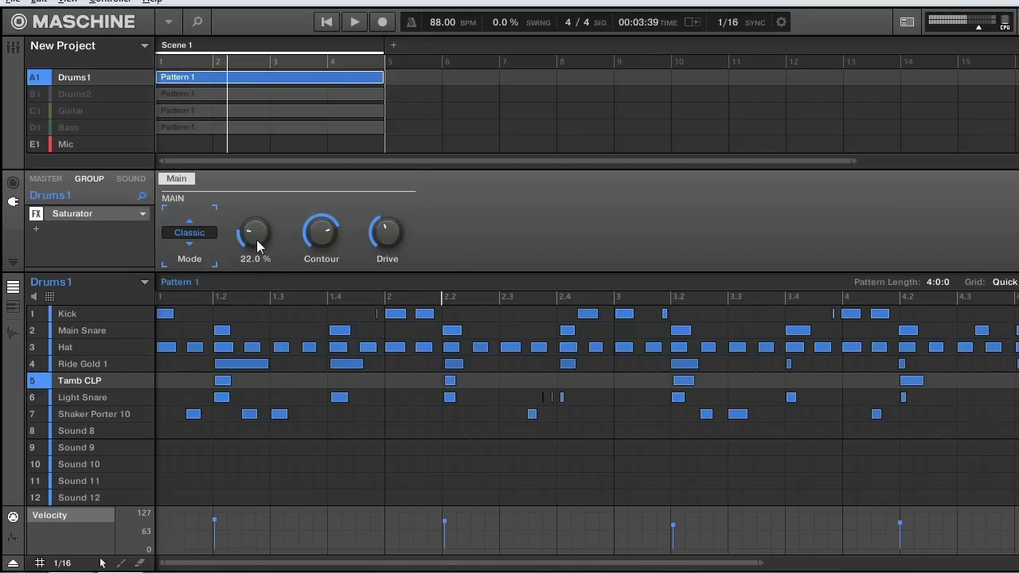
Try the Saturator's Tape mode on the playing drums with the Input raised to about 12.9 dB.
click(211, 241)
click(196, 271)
key(space)
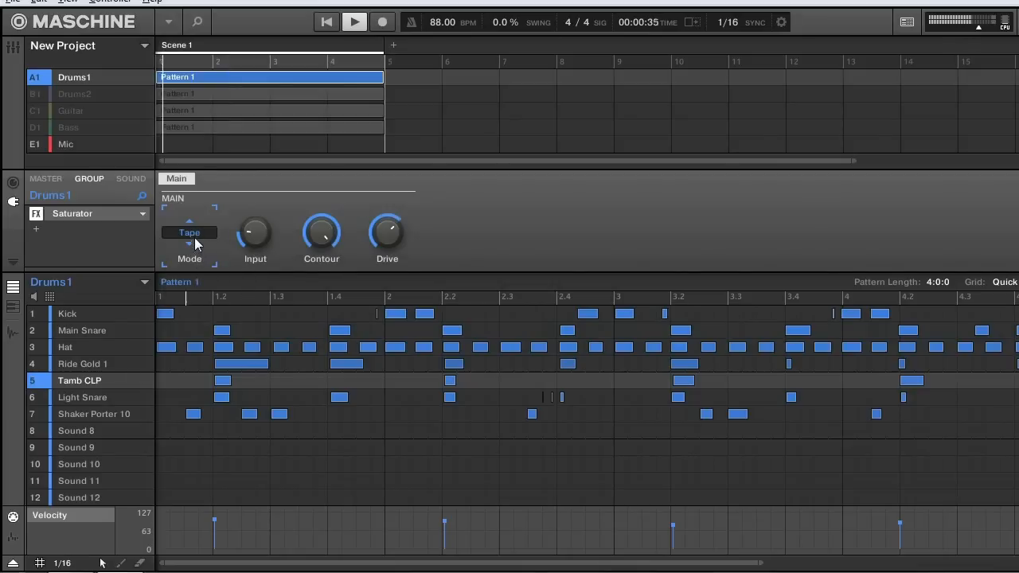
mouse_move(243, 236)
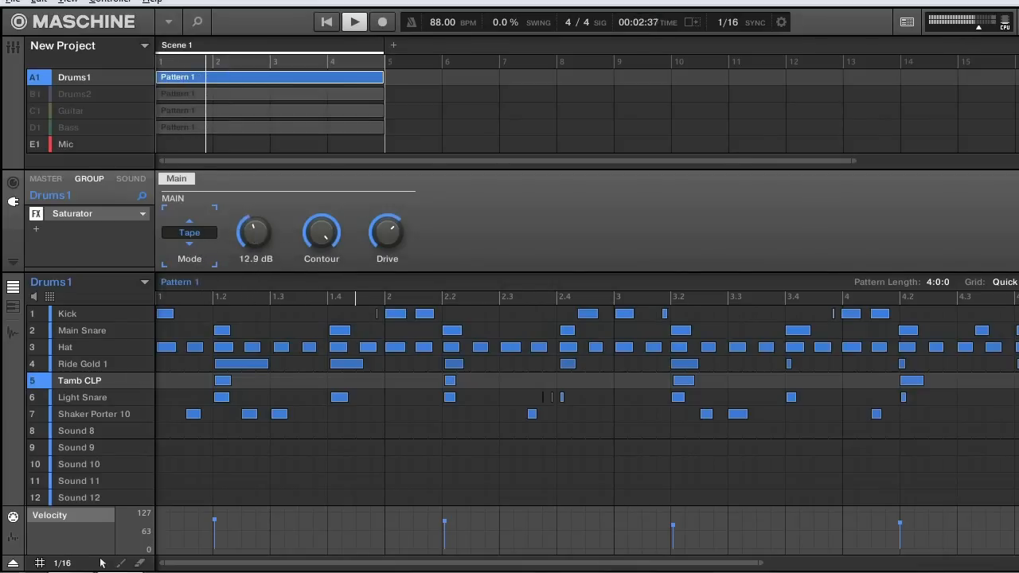
Return the Saturator to Classic mode, with a clearly lower Drive and the Input at 19%, and replay the drums.
click(199, 242)
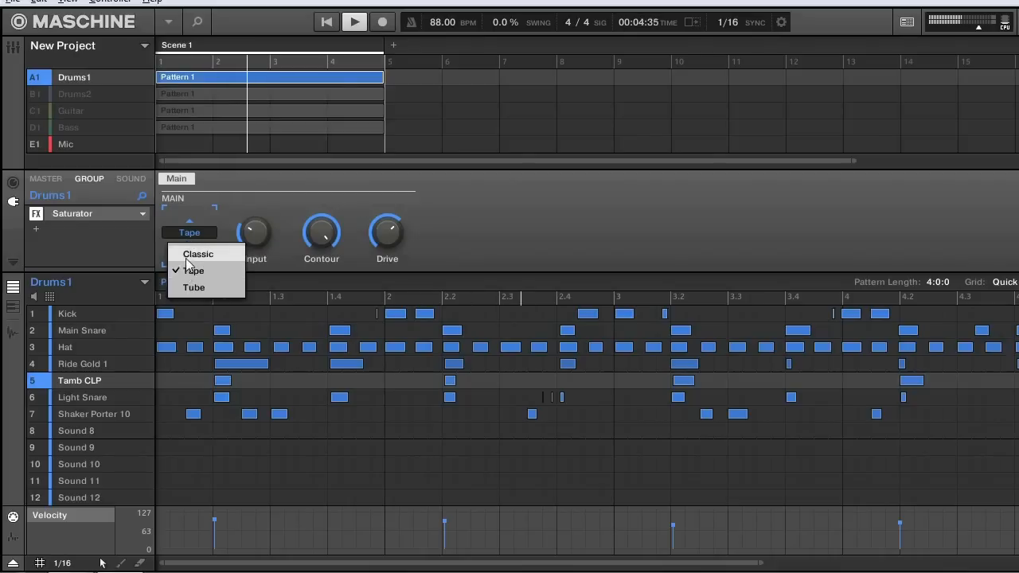
click(186, 256)
mouse_move(388, 230)
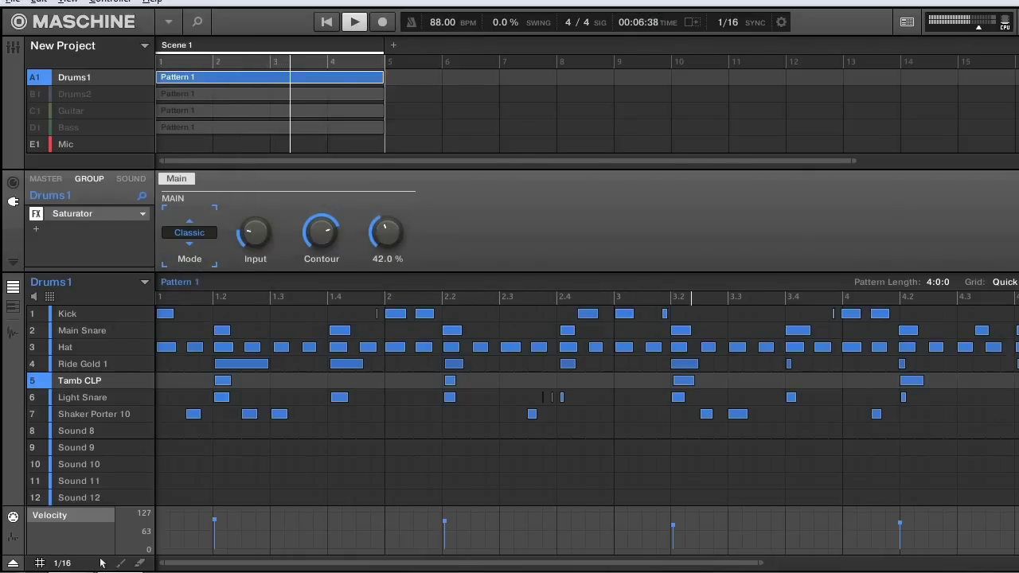
mouse_move(260, 235)
scroll(259, 236, down, 3)
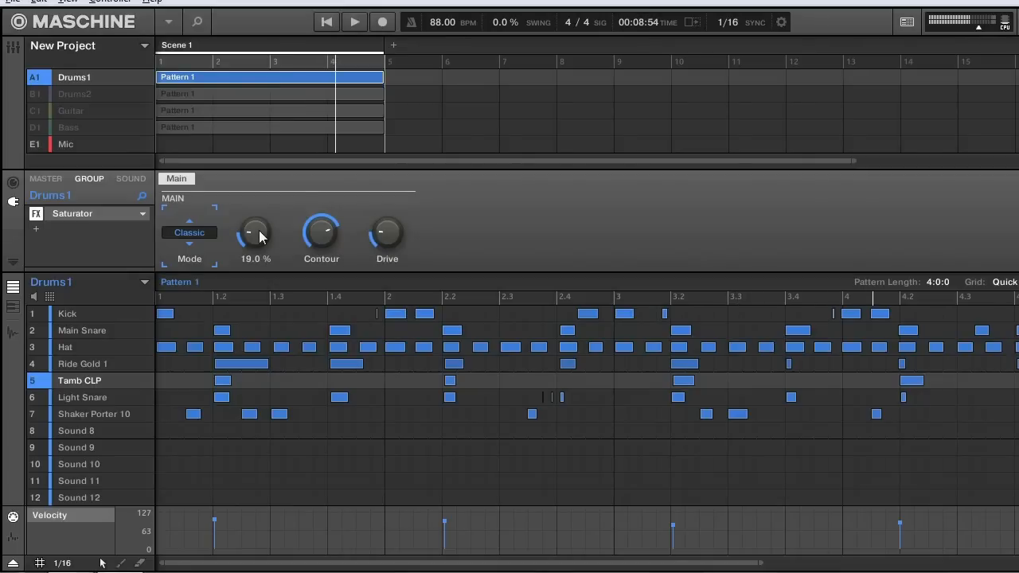
key(space)
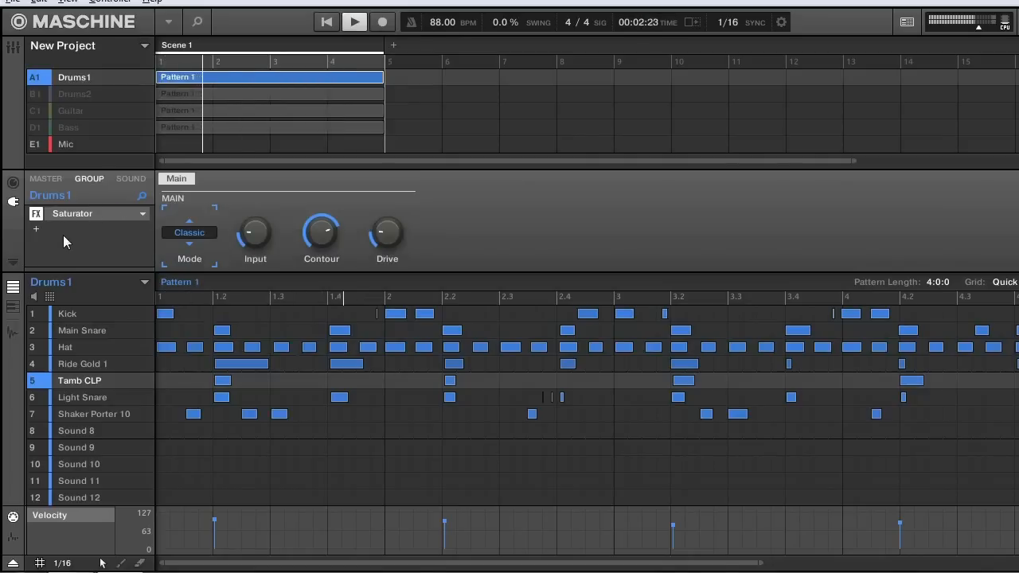
Add a Metaverb after the Saturator on the Drums1 group and turn its Low EQ all the way down.
click(37, 228)
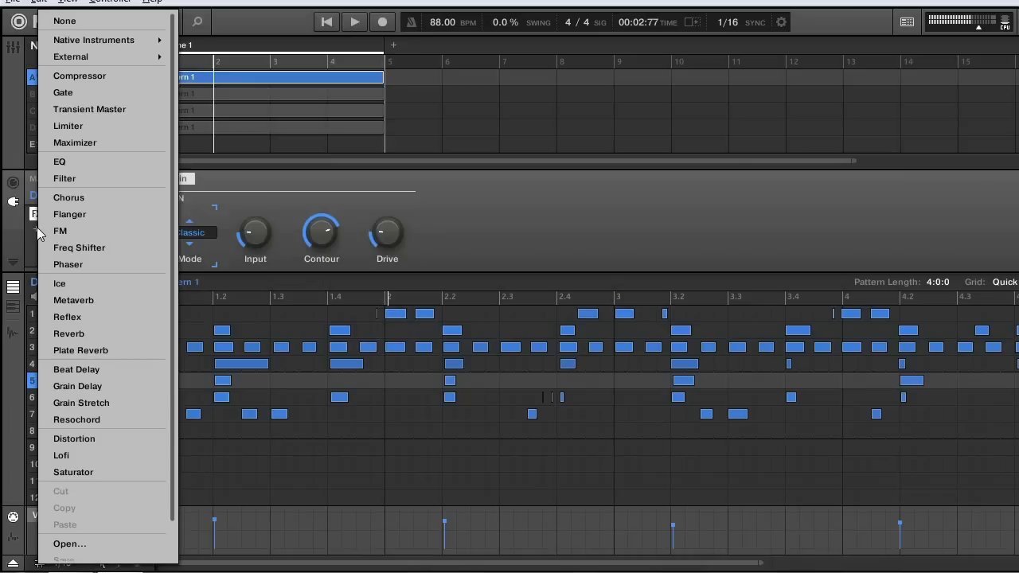
click(90, 300)
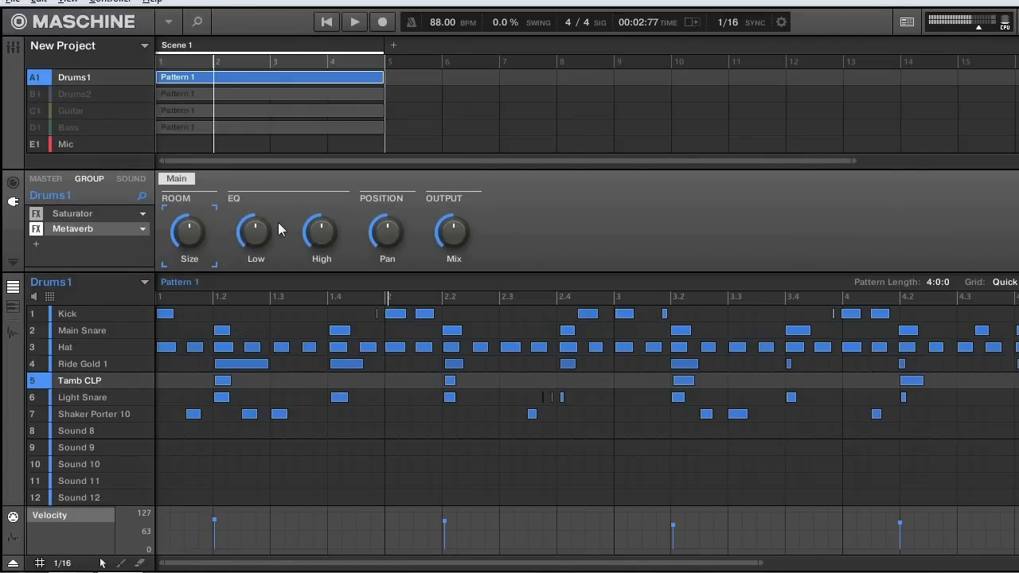
drag(259, 243, 259, 287)
Set the Metaverb's Mix to 5% and raise its room Size slightly while the drums play.
key(space)
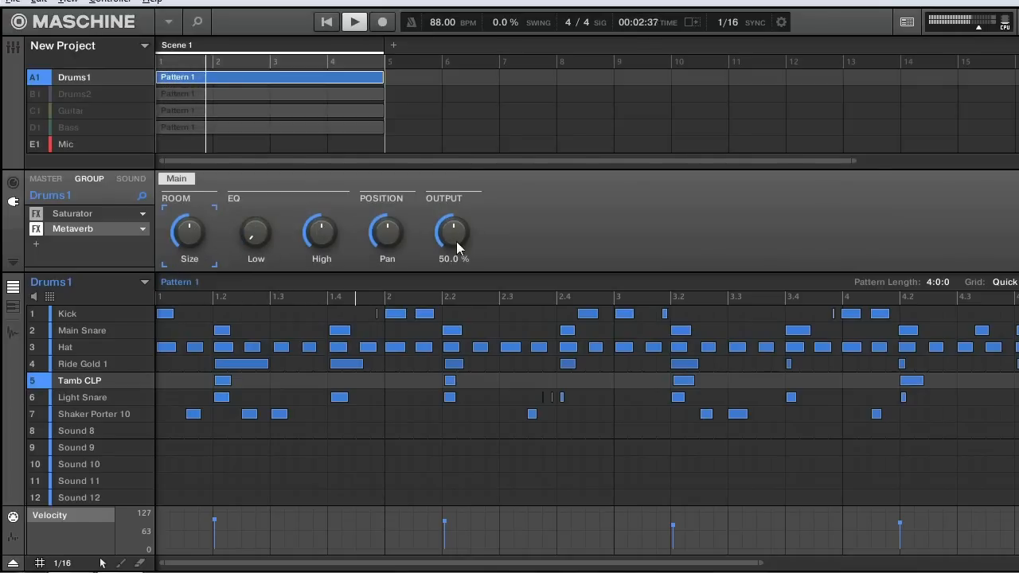
drag(452, 233, 452, 274)
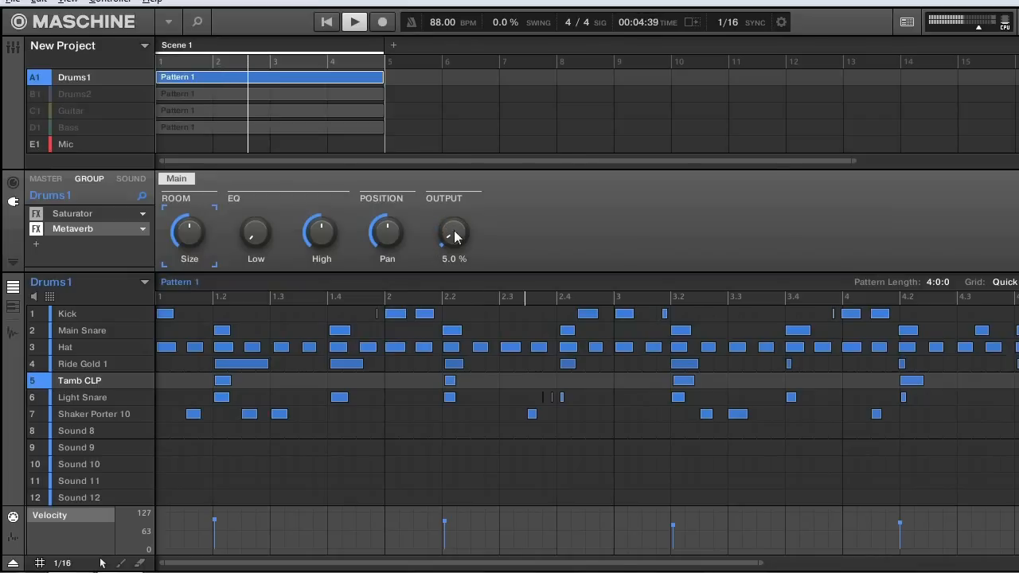
drag(190, 236, 190, 221)
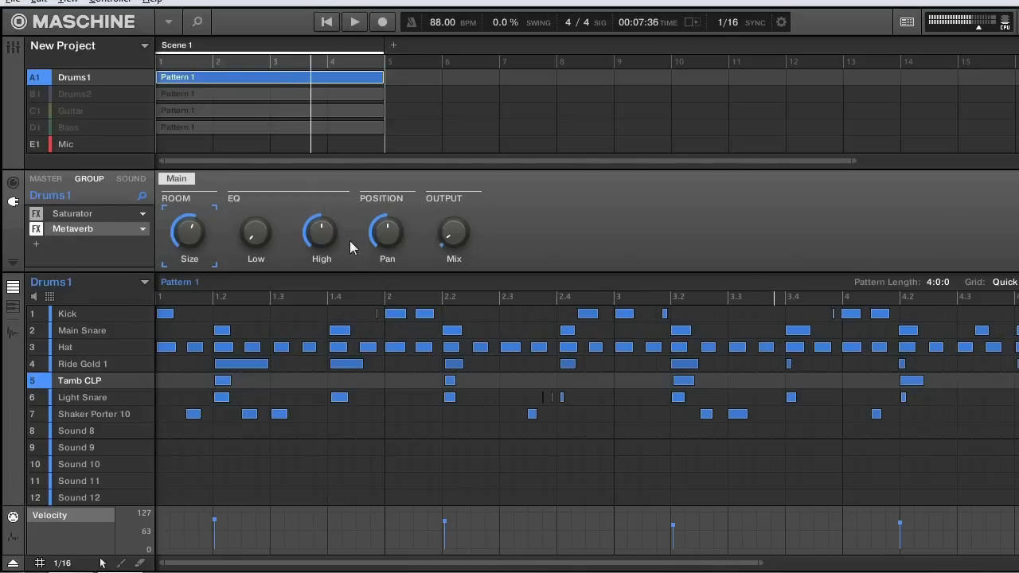
key(space)
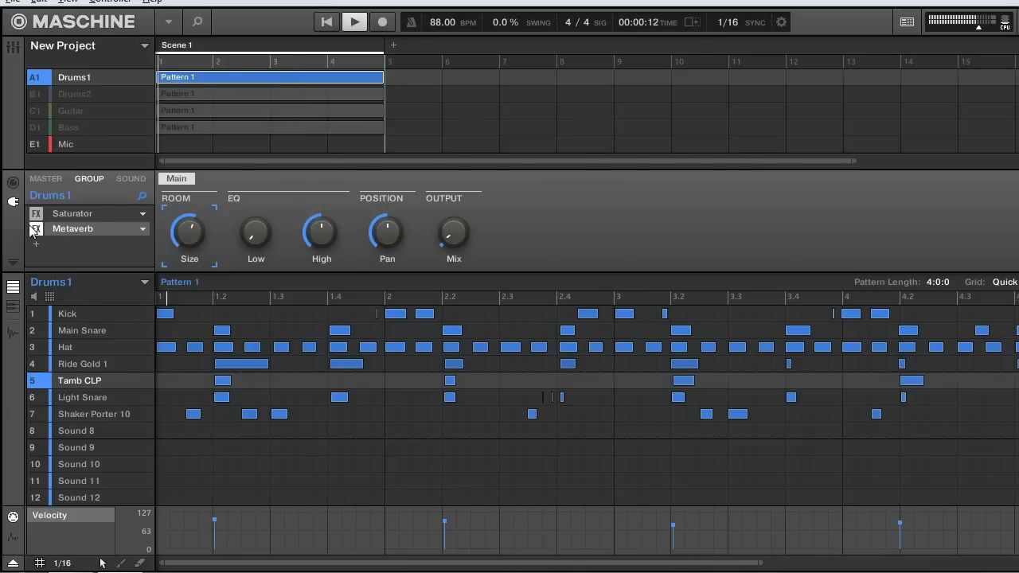
Compare the drums with the Metaverb bypassed and enabled, and raise its Mix slightly.
click(32, 229)
click(36, 230)
drag(456, 231, 456, 228)
key(space)
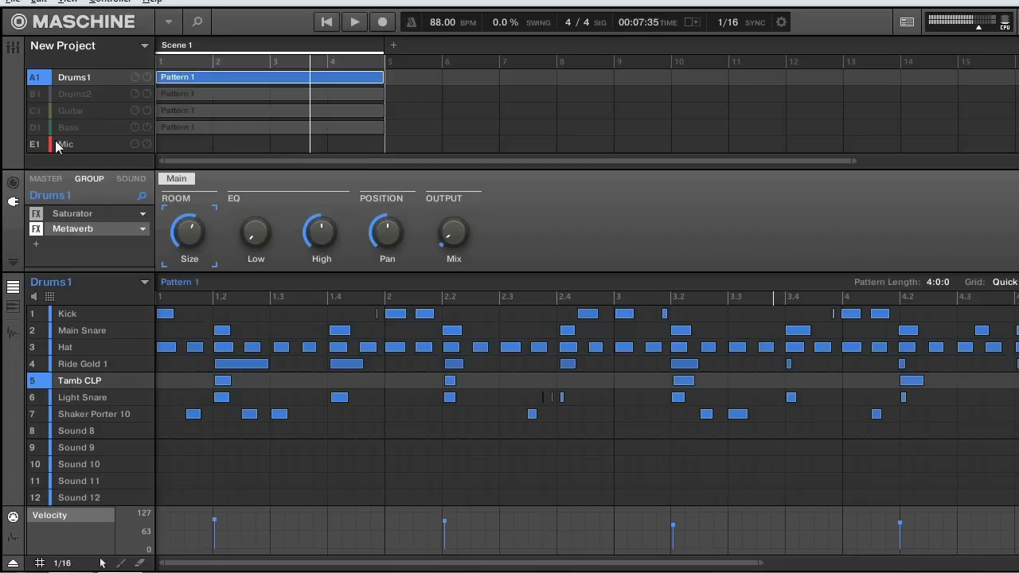
Unmute the Bass and Guitar groups and play the whole arrangement with the processed drums.
click(35, 125)
click(34, 113)
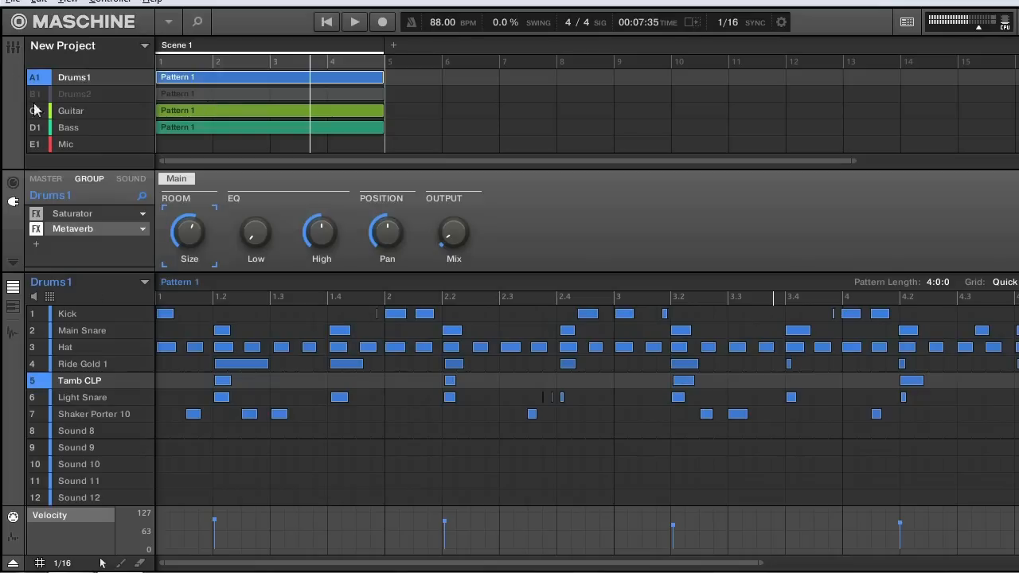
key(space)
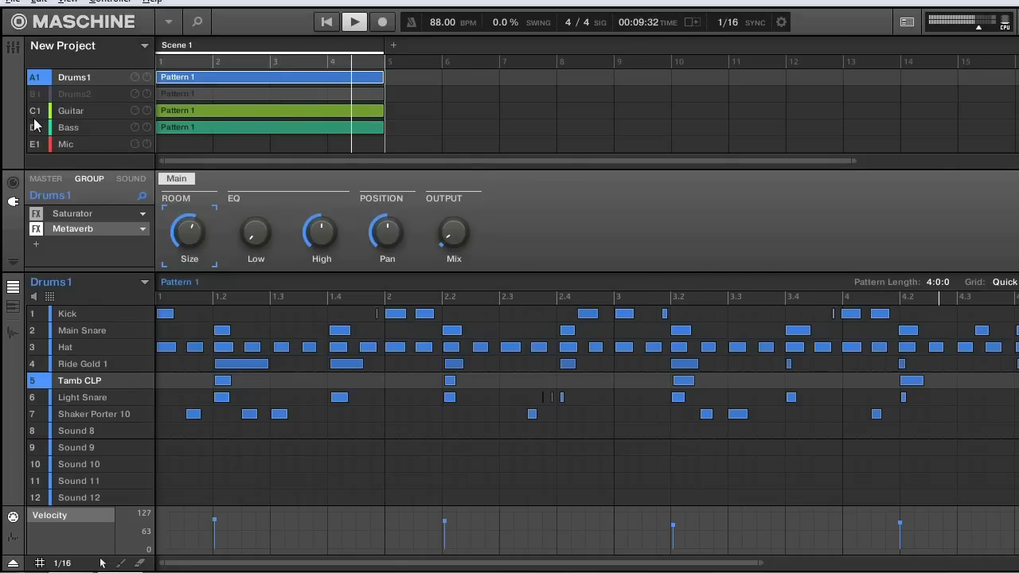
Compare the playing mix with the Drums1 group's Metaverb and Saturator bypassed and re-enabled.
click(36, 229)
click(36, 214)
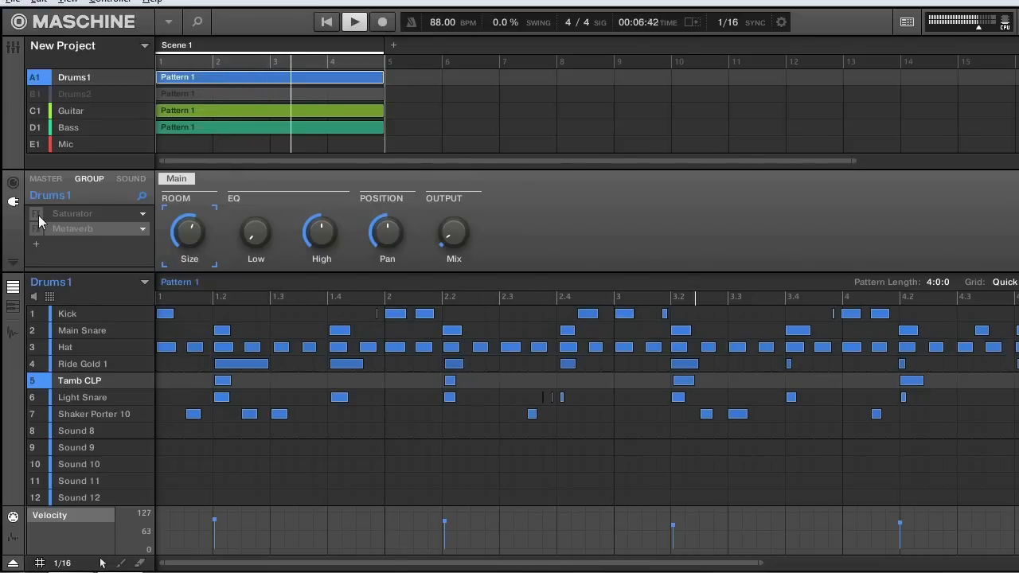
click(39, 215)
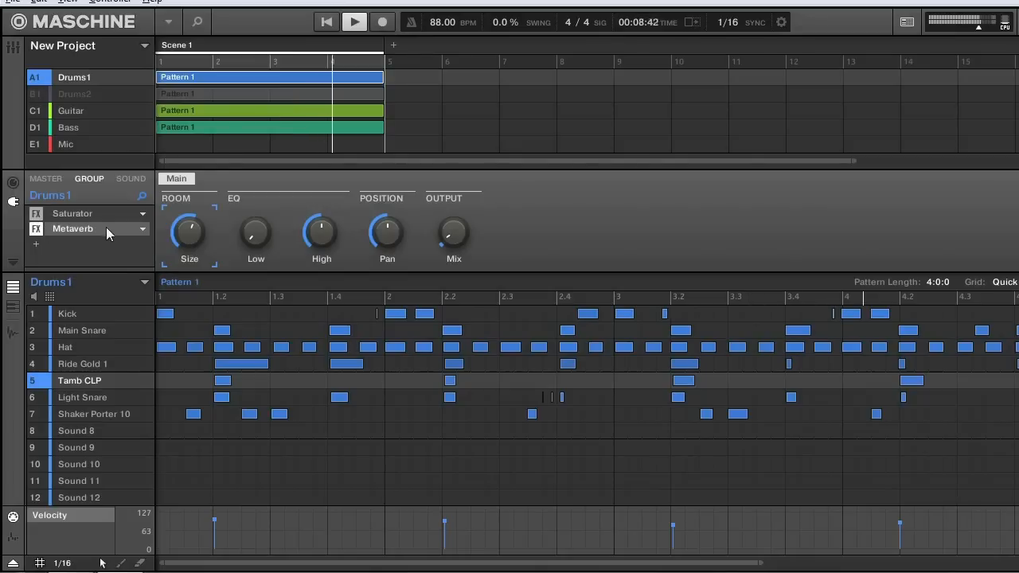